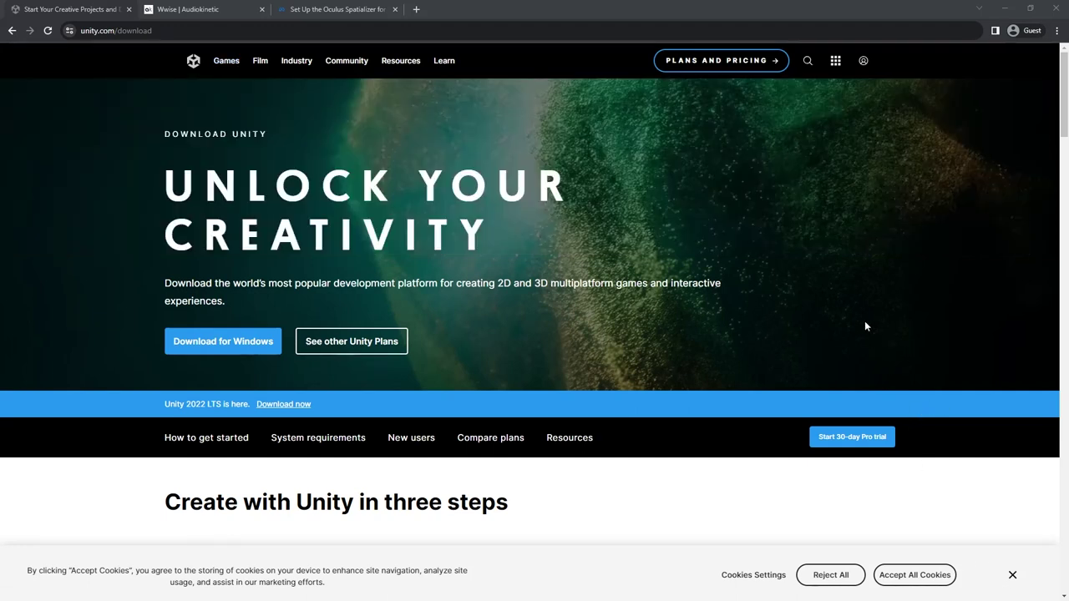
# Read the 'Set Up the Oculus Spatializer for Wwise' guide's setup steps, then return to the music files folder
pyautogui.click(186, 10)
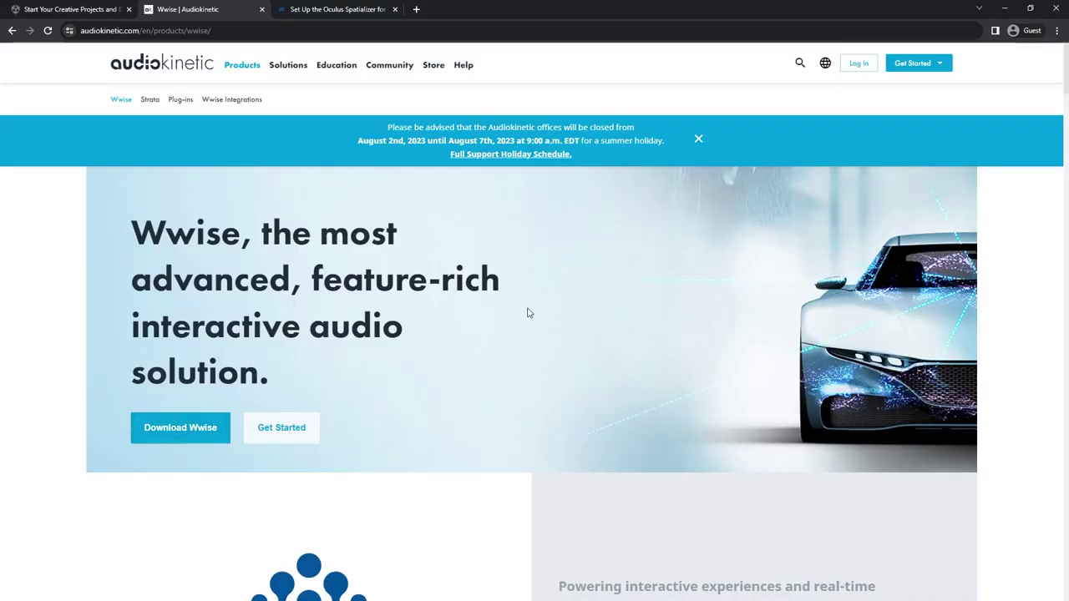
pyautogui.click(336, 11)
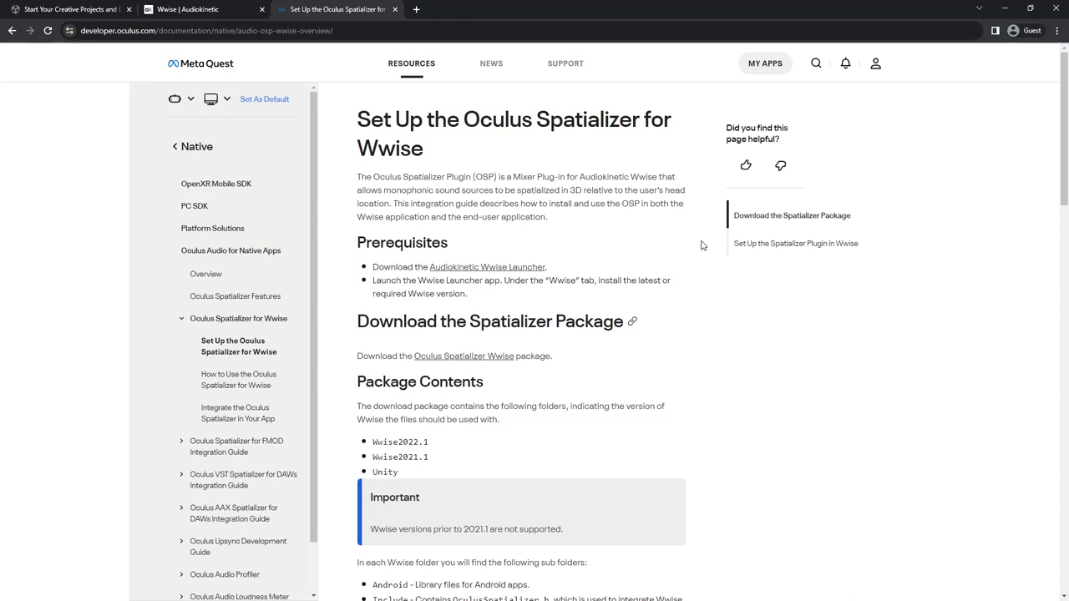
pyautogui.scroll(-4, 610, 216)
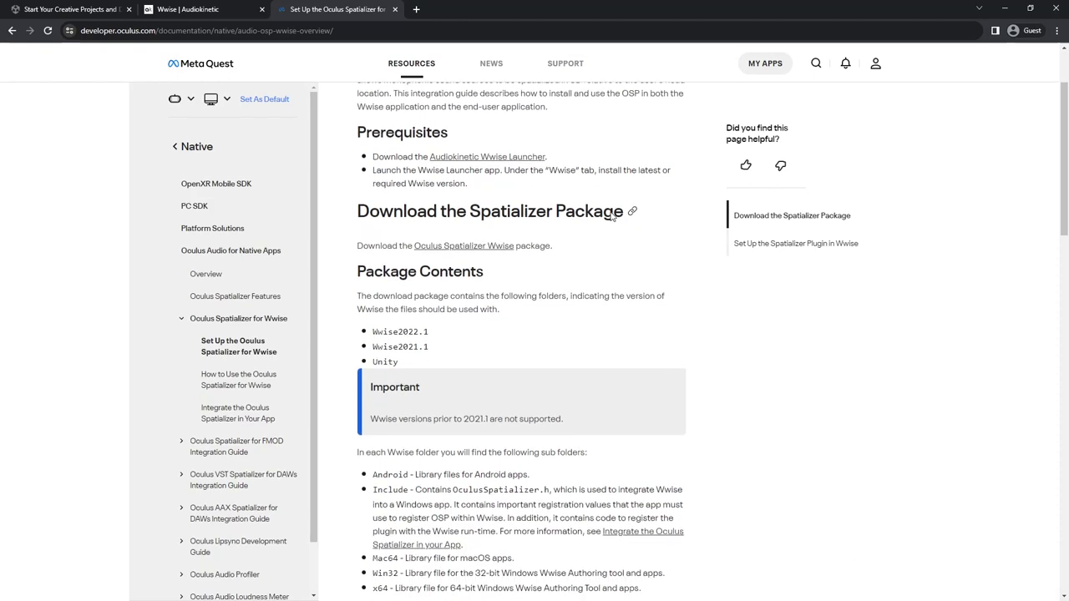
pyautogui.scroll(-5, 611, 216)
pyautogui.scroll(6, 668, 273)
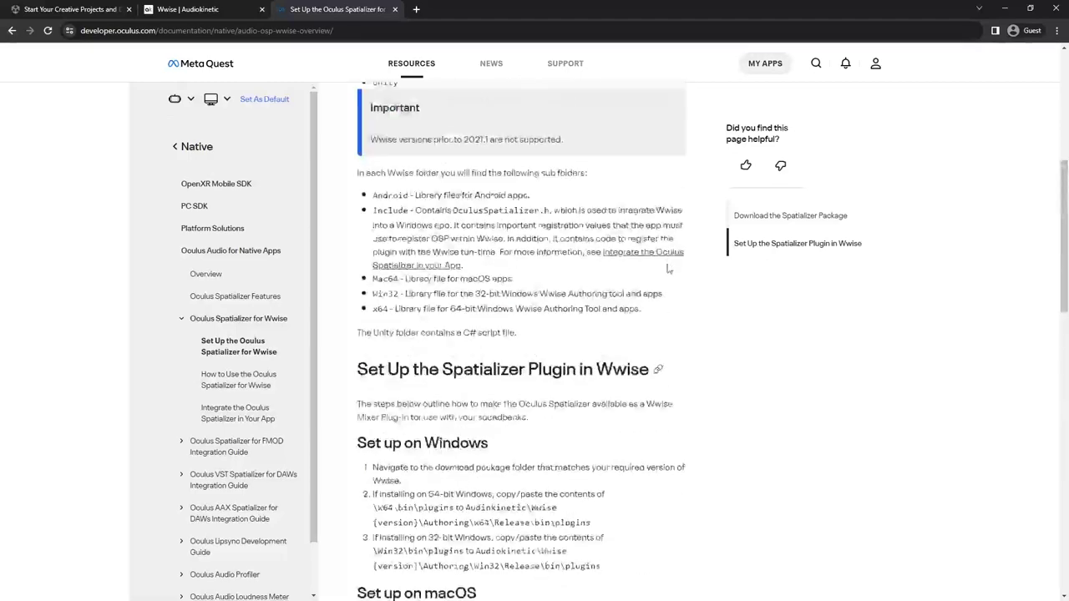
pyautogui.hotkey('alt', 'Tab')
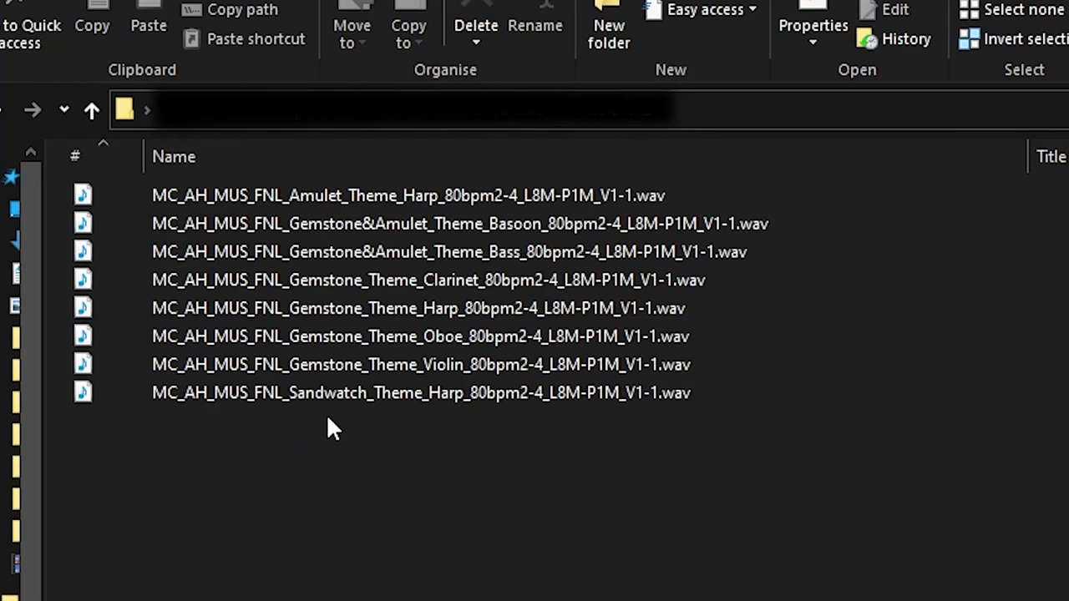
# Switch Wwise to the Designer layout (F5) and show the Interactive Music Hierarchy's Default Work Unit
pyautogui.moveTo(418, 408)
pyautogui.moveTo(614, 409)
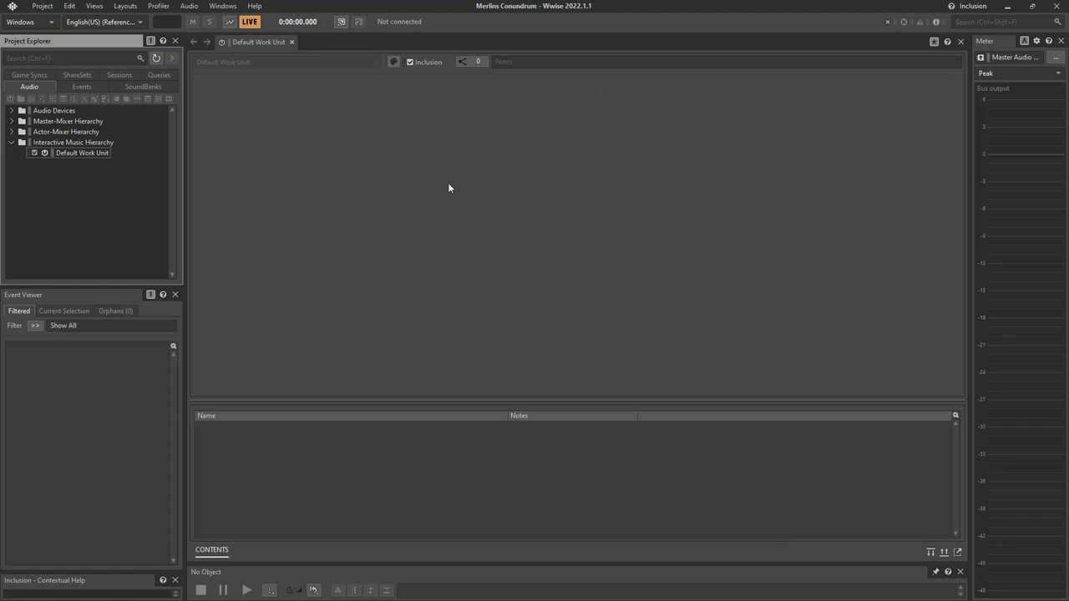
pyautogui.click(128, 7)
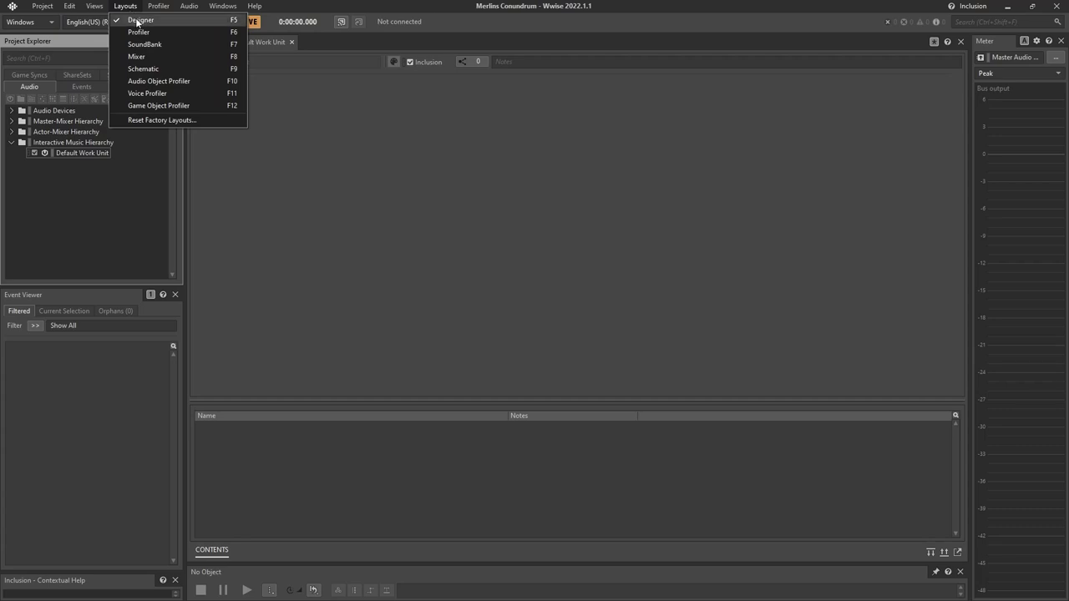
pyautogui.press('F5')
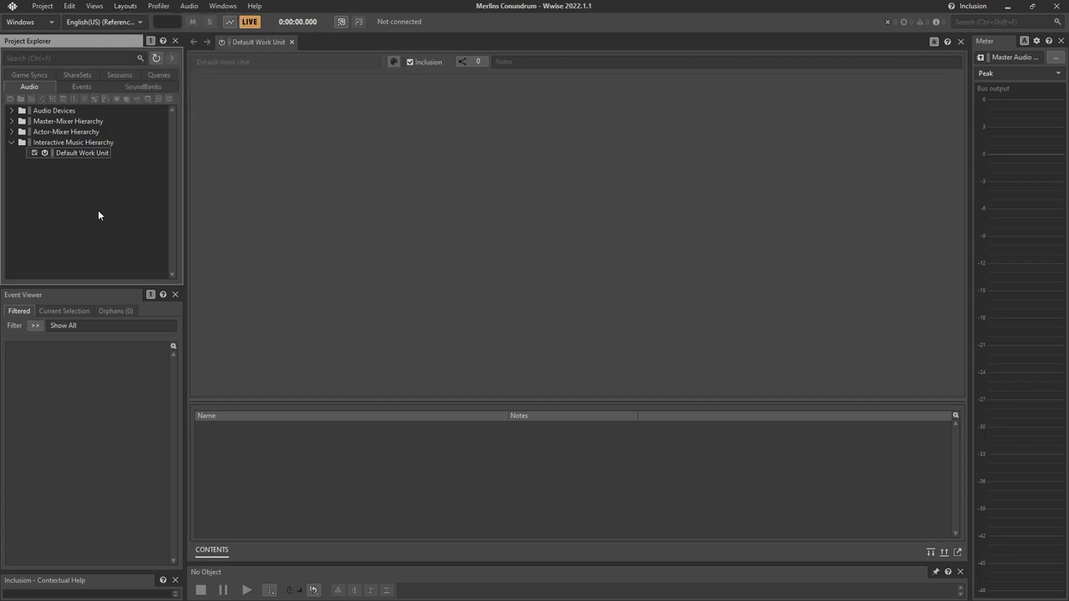
pyautogui.click(96, 143)
# Add a new work unit named Music under the Interactive Music Hierarchy
pyautogui.rightClick(96, 146)
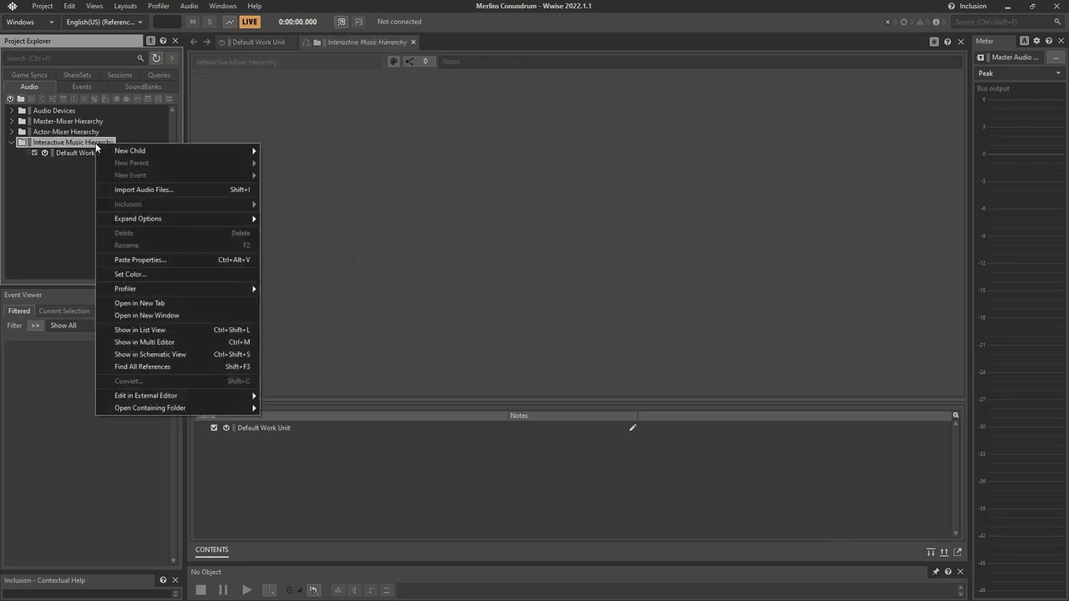
pyautogui.moveTo(136, 151)
pyautogui.click(290, 162)
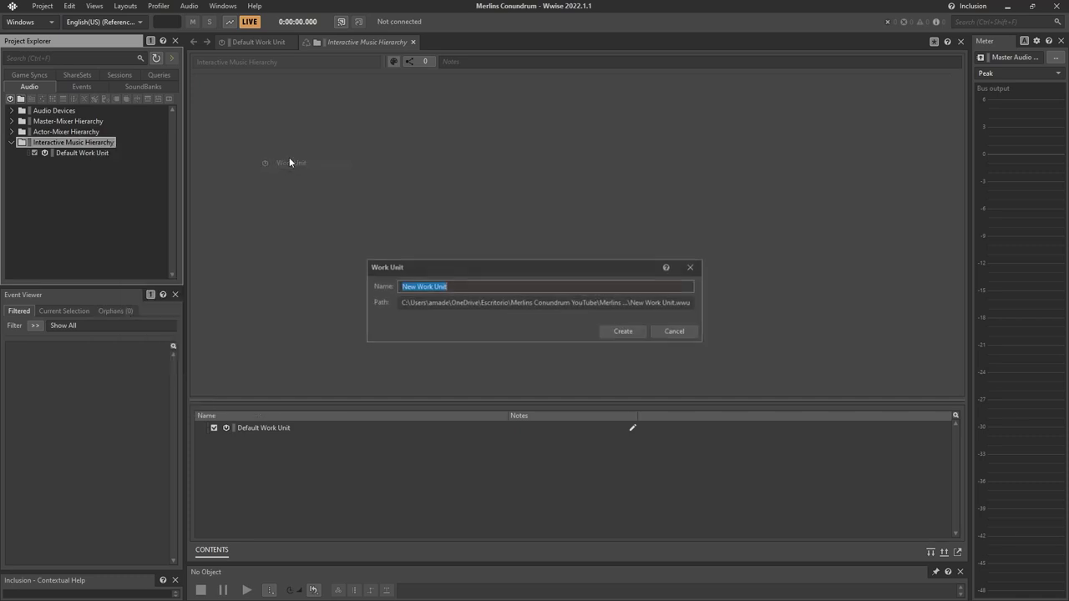
pyautogui.write('Music')
pyautogui.press('Return')
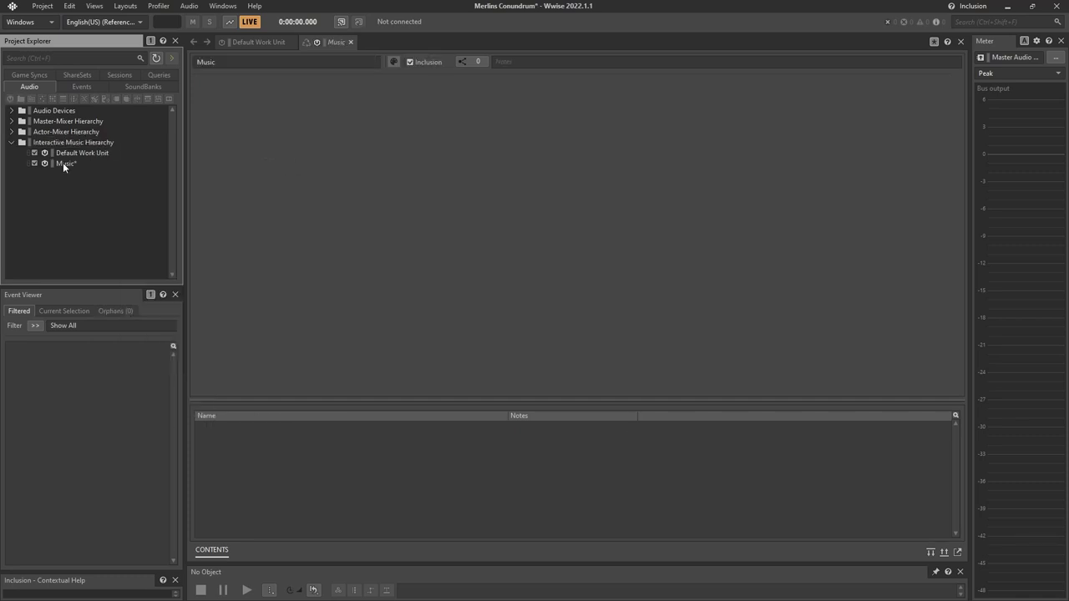
# Add a Music Playlist Container under Music named Gemstone_Spell_Clarinet
pyautogui.rightClick(63, 164)
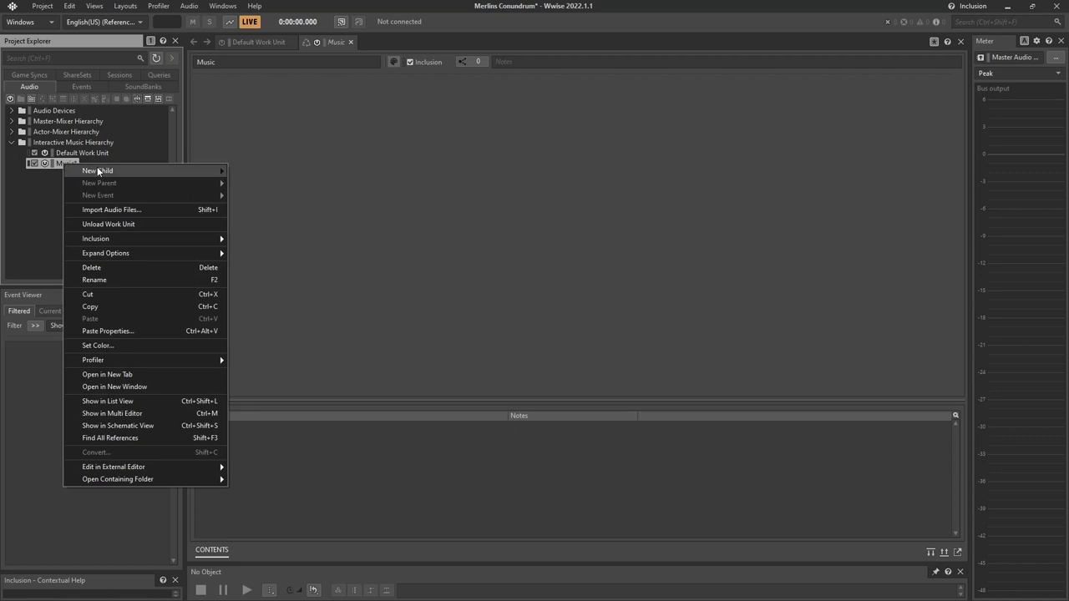
pyautogui.moveTo(103, 172)
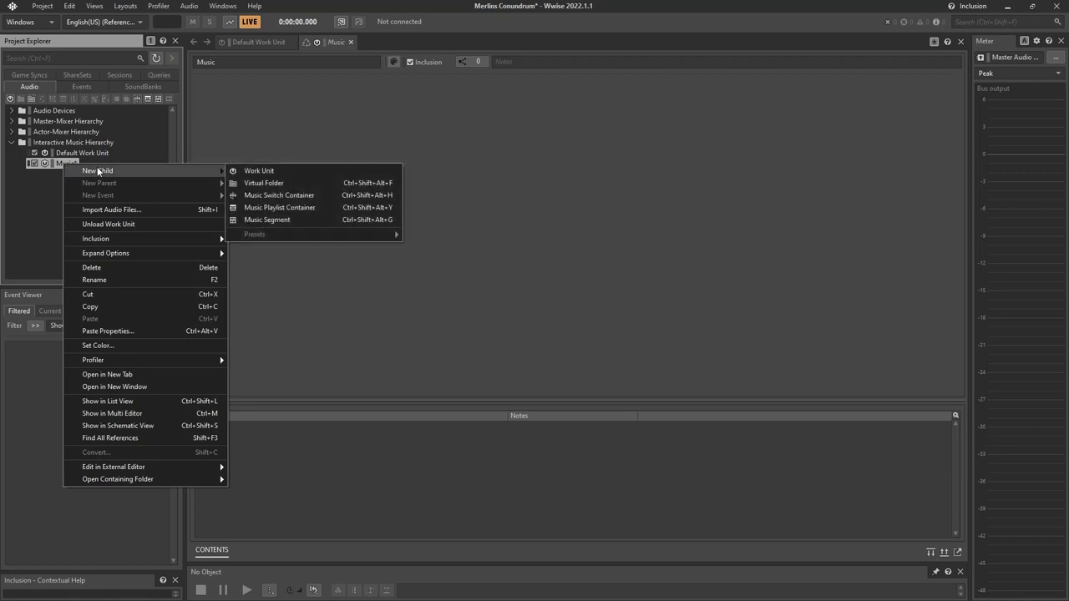
pyautogui.click(281, 205)
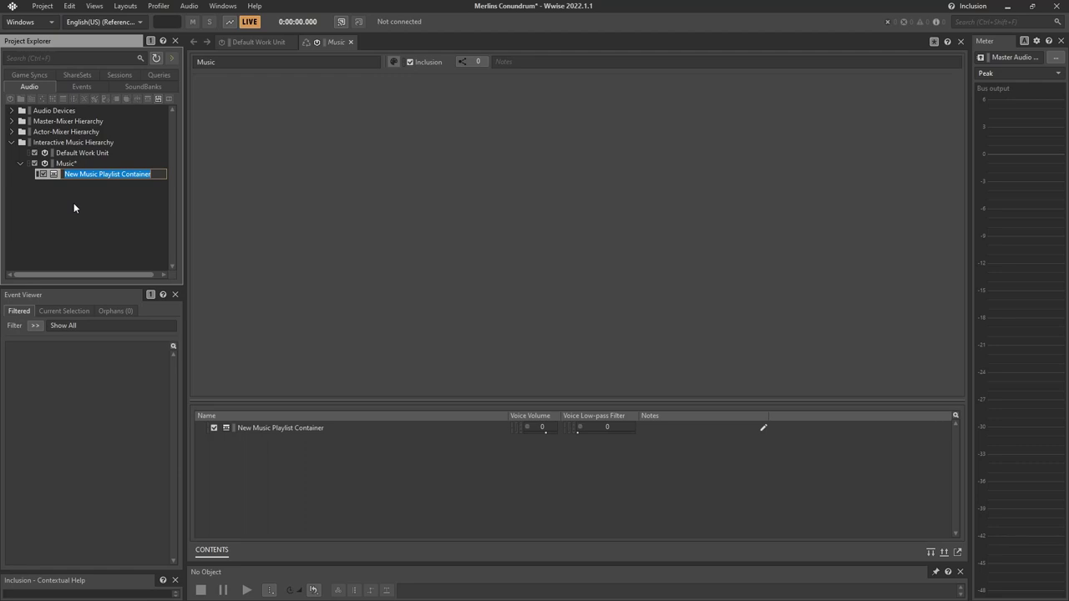
pyautogui.write('Gemstone_S')
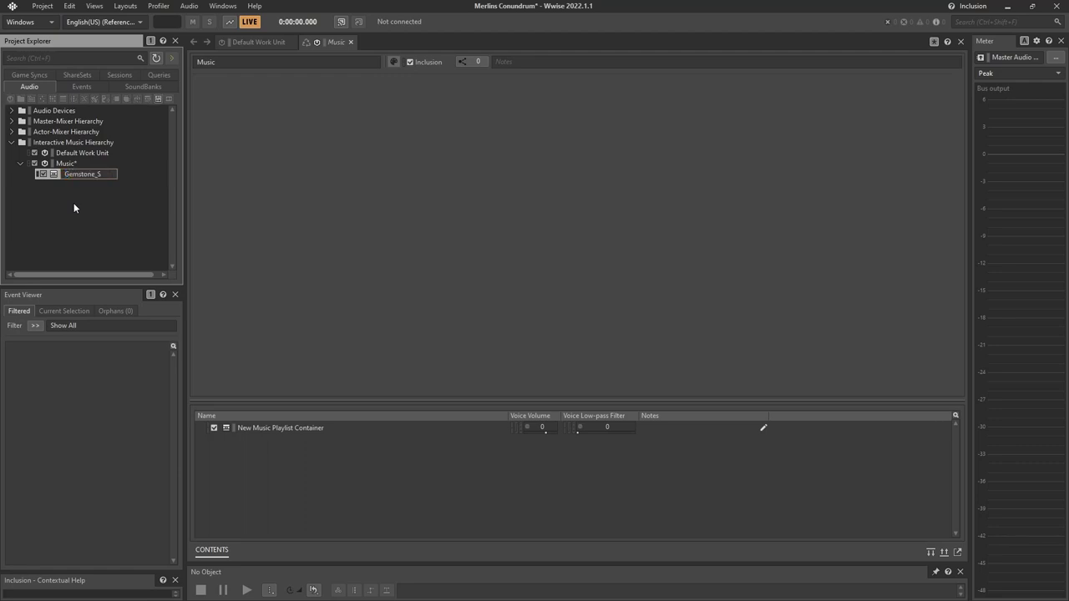
pyautogui.write('pell_Clarinet')
# Add a playlist container named Gemstone_Spell_Oboe under Music
pyautogui.click(74, 163)
pyautogui.rightClick(73, 165)
pyautogui.moveTo(149, 170)
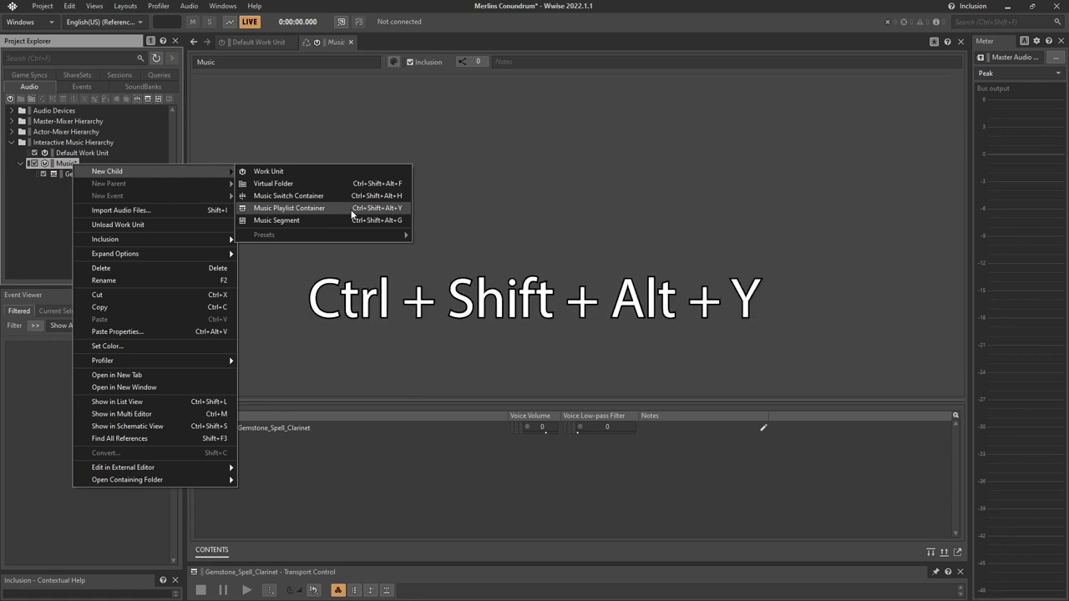
pyautogui.click(289, 208)
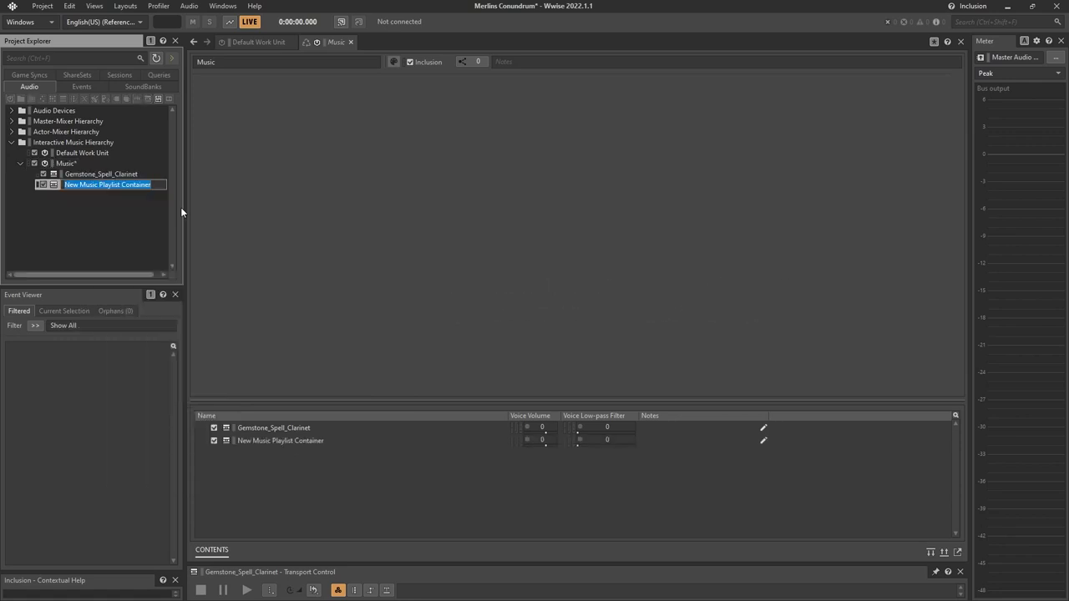
pyautogui.write('G')
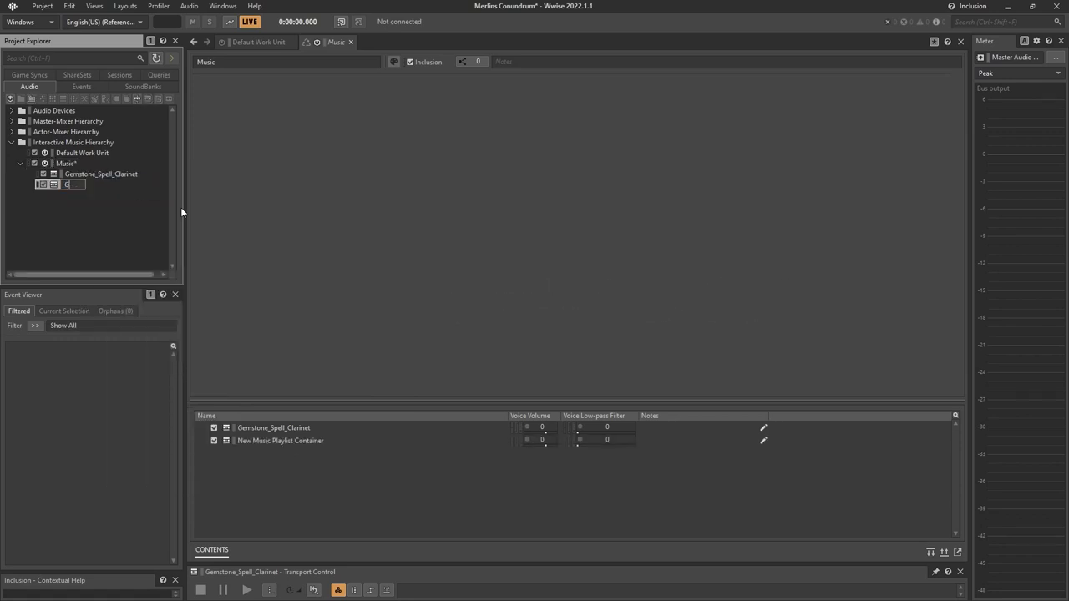
pyautogui.write('emstone_Spell_Oboe')
pyautogui.press('Return')
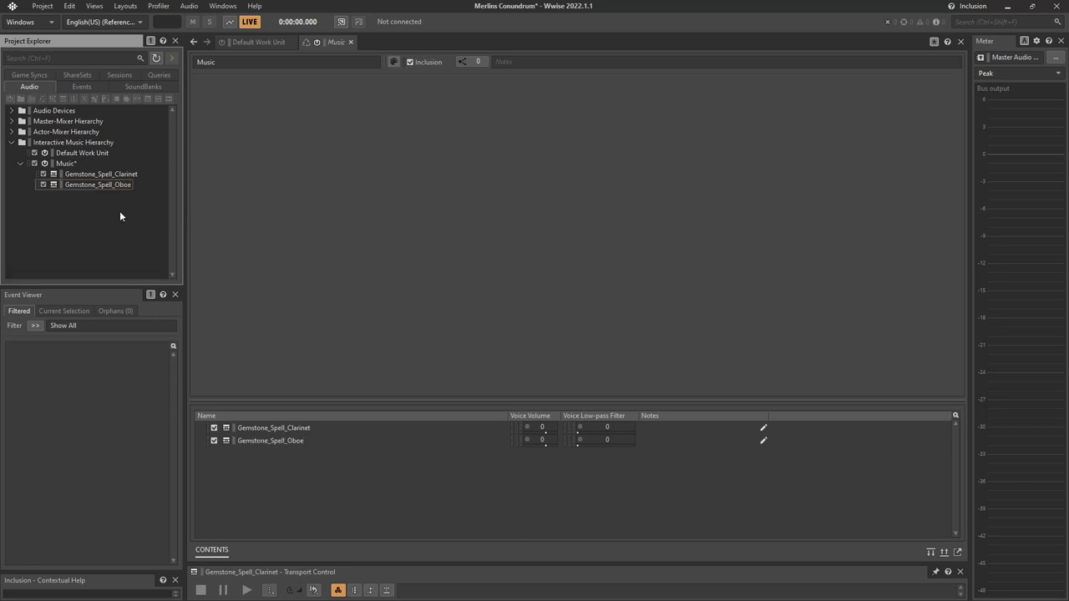
# Add Gemstone_Spell_Violin and Gemstone_Spell_Harp playlist containers using the Ctrl+Shift+Alt+Y shortcut
pyautogui.click(64, 165)
pyautogui.hotkey('ctrl', 'shift', 'alt', 'y')
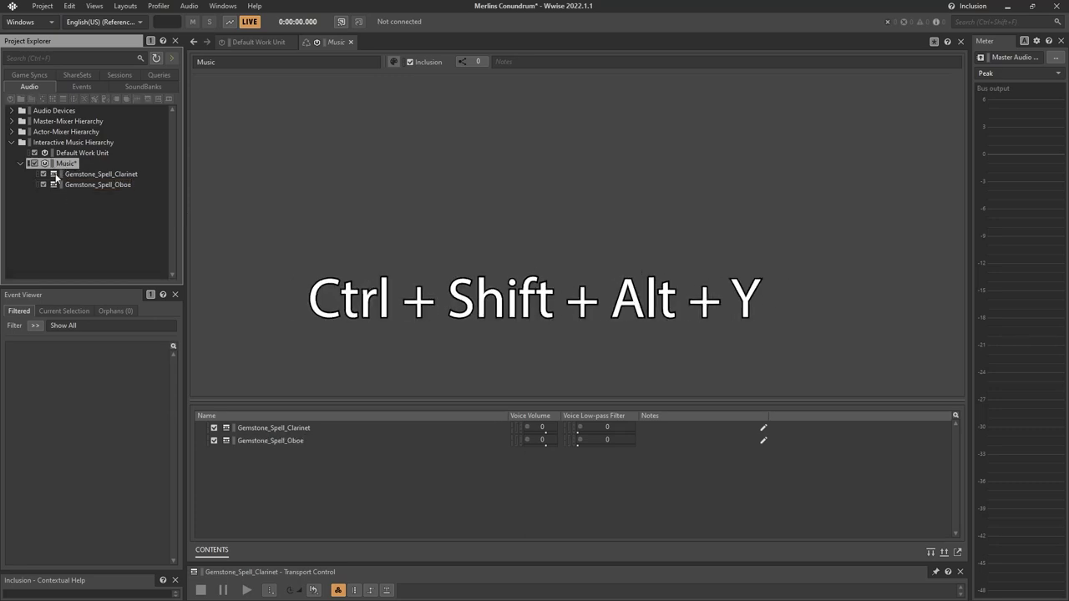
pyautogui.write('Gemstone_Spell_')
pyautogui.write('Violin')
pyautogui.press('Return')
pyautogui.click(63, 165)
pyautogui.hotkey('ctrl', 'shift', 'alt', 'y')
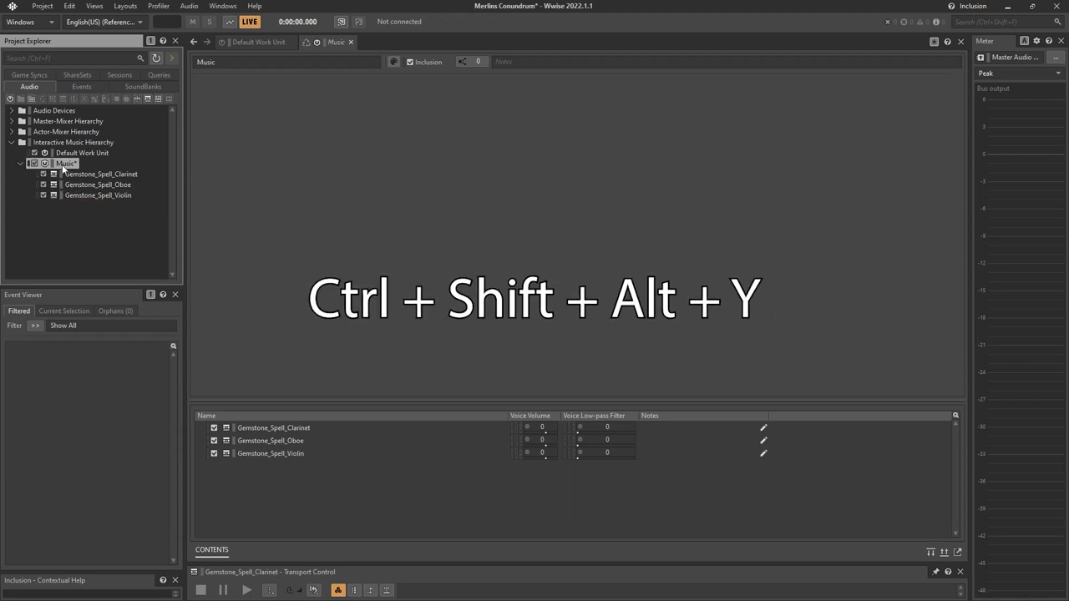
pyautogui.write('Gemstone_Spell_')
pyautogui.write('Harp')
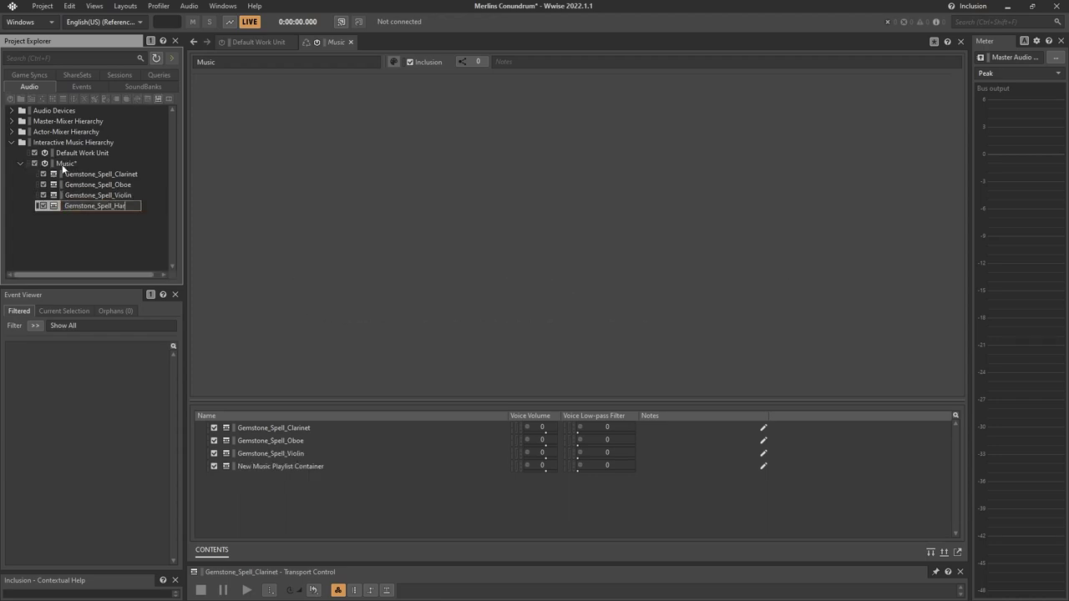
pyautogui.press('Return')
# Add GemstoneAndAmulet_Spell_Bass, Amulet_Spell_Harp and Sandwatch_Spell_Harp playlist containers under Music
pyautogui.hotkey('ctrl', 'shift', 'alt', 'y')
pyautogui.write('Gemstone_')
pyautogui.press('BackSpace')
pyautogui.write('AndAmulet_ Spell_Bass')
pyautogui.press('Return')
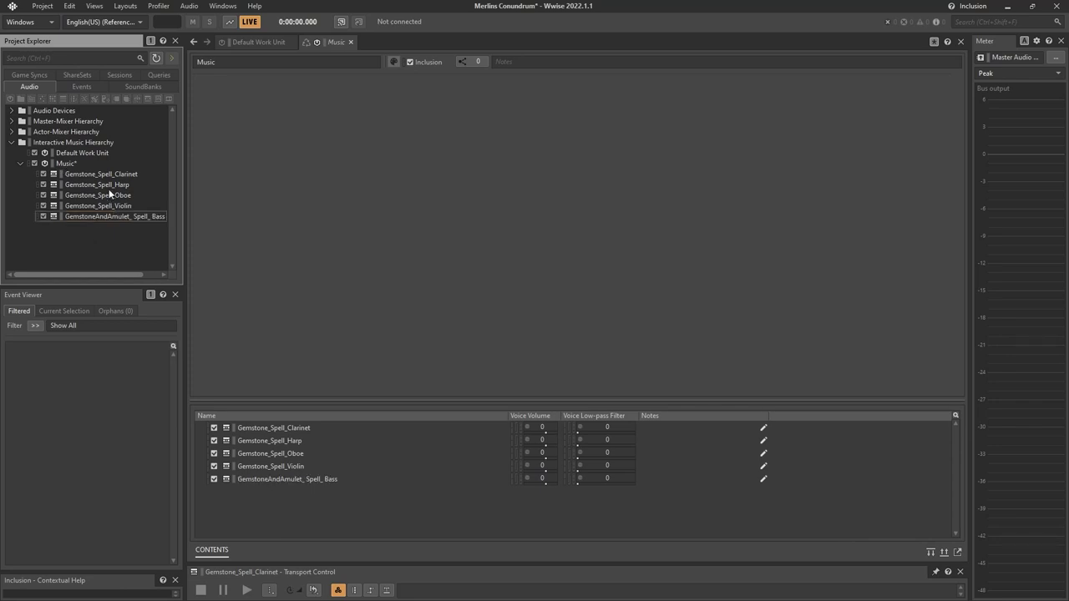
pyautogui.click(73, 165)
pyautogui.hotkey('ctrl', 'shift', 'p')
pyautogui.write('GemstoneAndAmulet_Spell_Har')
pyautogui.write('p')
pyautogui.click(65, 165)
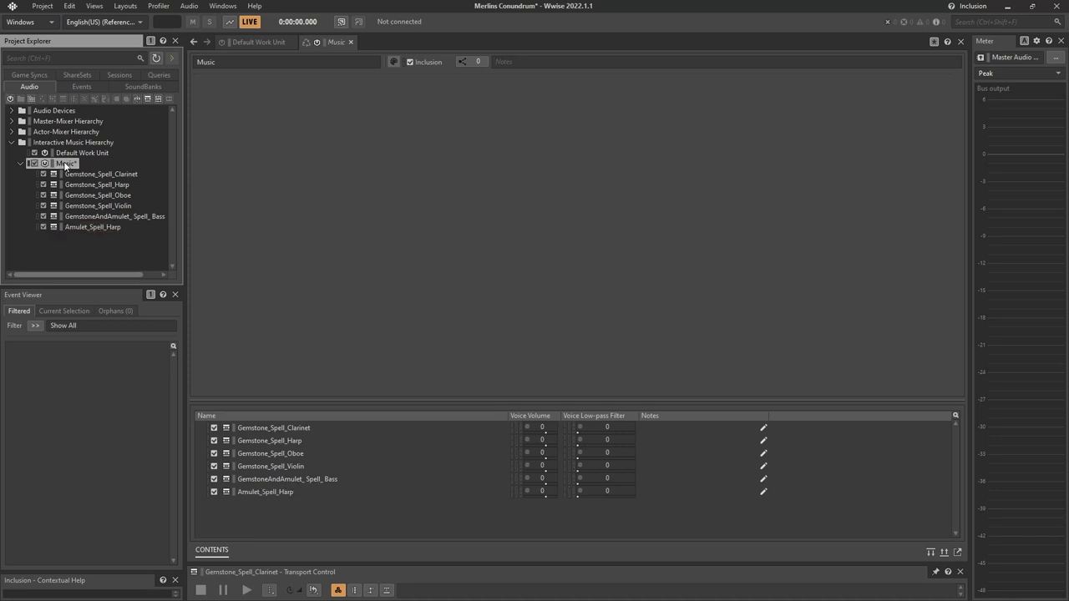
pyautogui.hotkey('ctrl', 'shift', 'p')
pyautogui.write('Sandwatch_Spell_Harp')
pyautogui.press('Return')
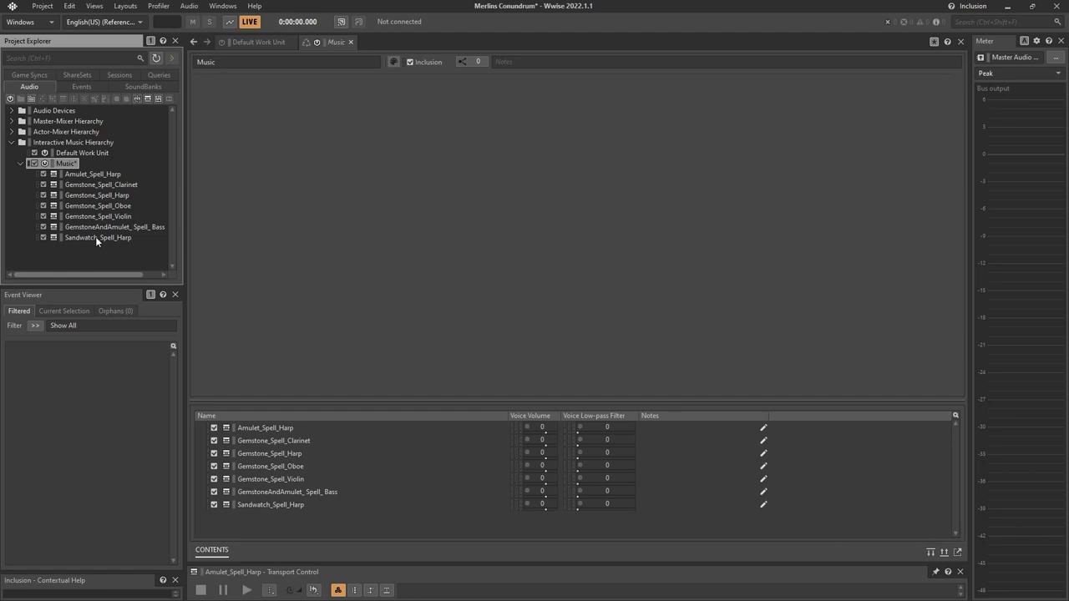
# Start an audio import into Music and add the Music Files folder
pyautogui.rightClick(67, 165)
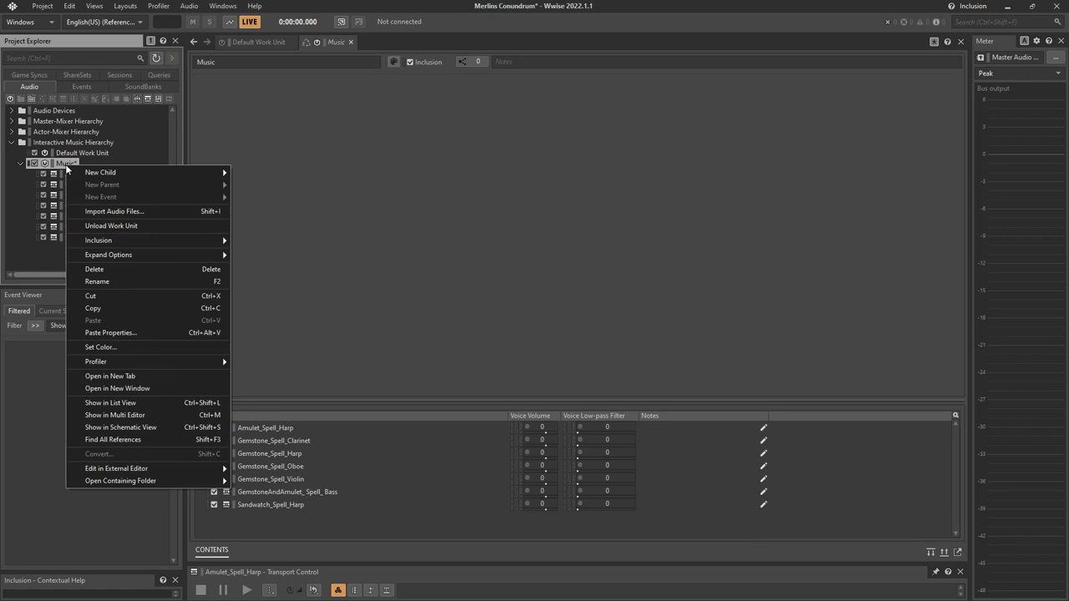
pyautogui.click(109, 212)
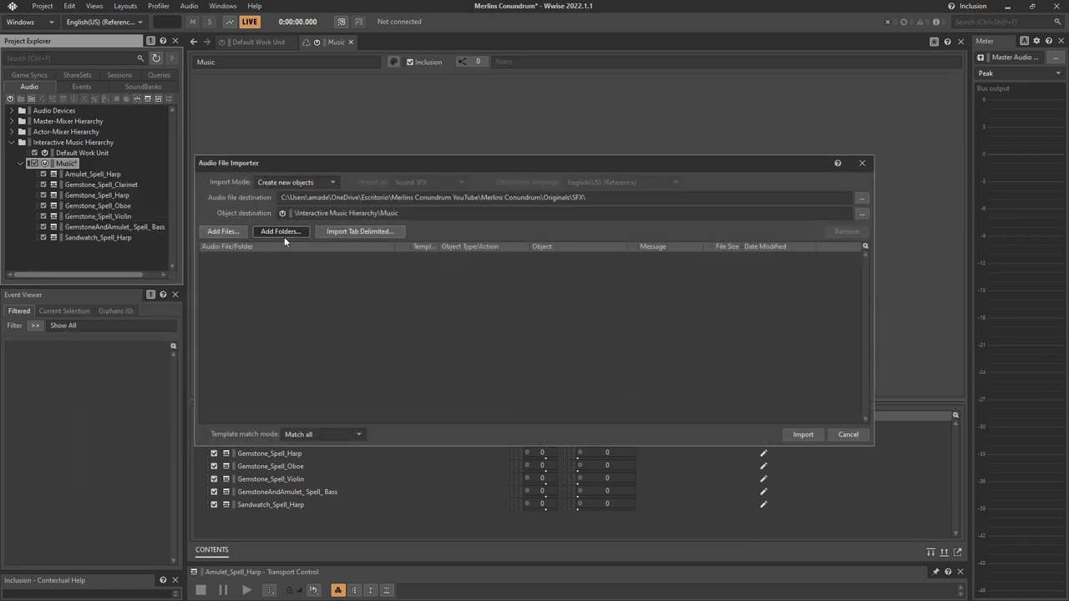
pyautogui.click(280, 232)
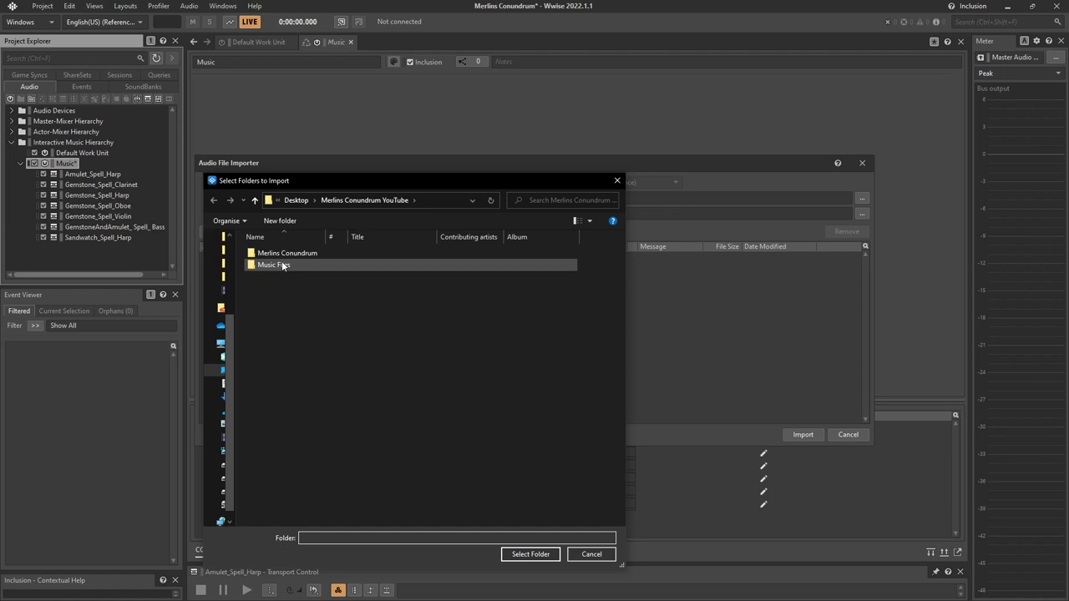
pyautogui.click(281, 264)
pyautogui.click(523, 552)
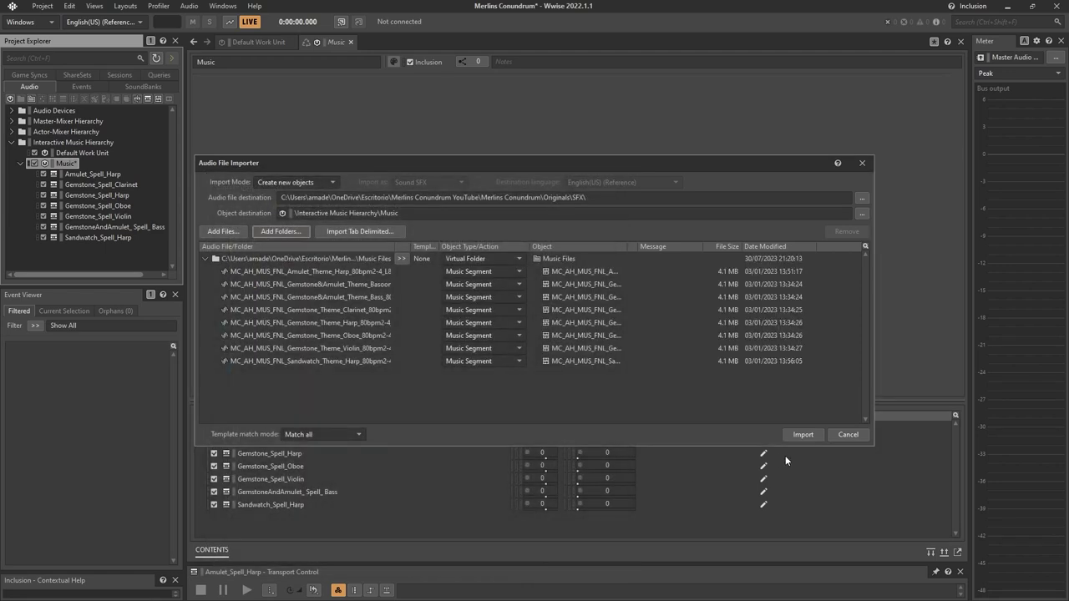
# Keep Music Segment and Virtual Folder object types and import the eight theme files
pyautogui.click(496, 271)
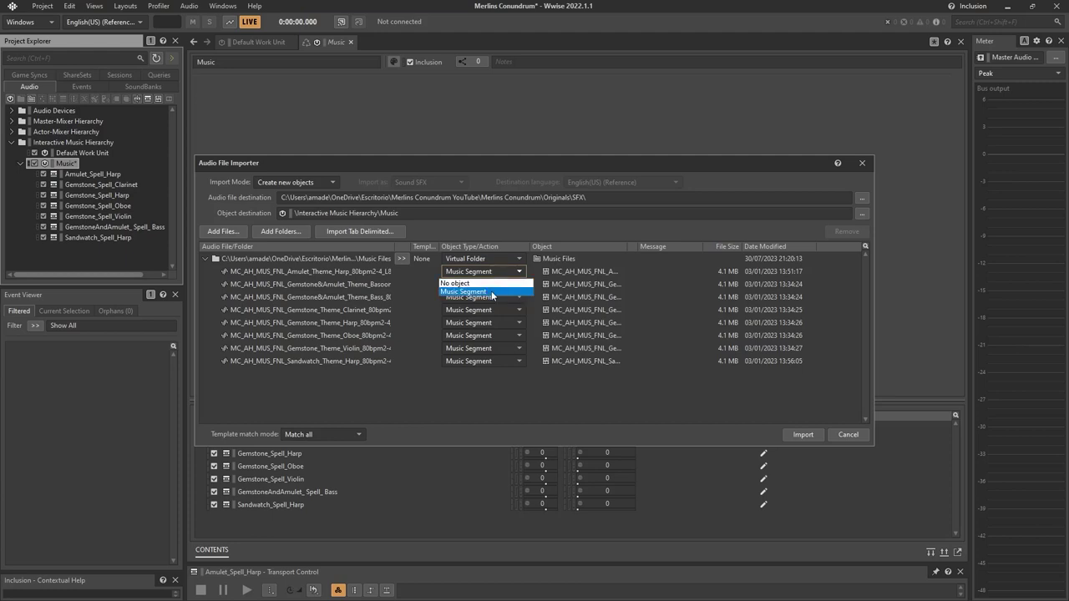
pyautogui.click(493, 293)
pyautogui.click(500, 260)
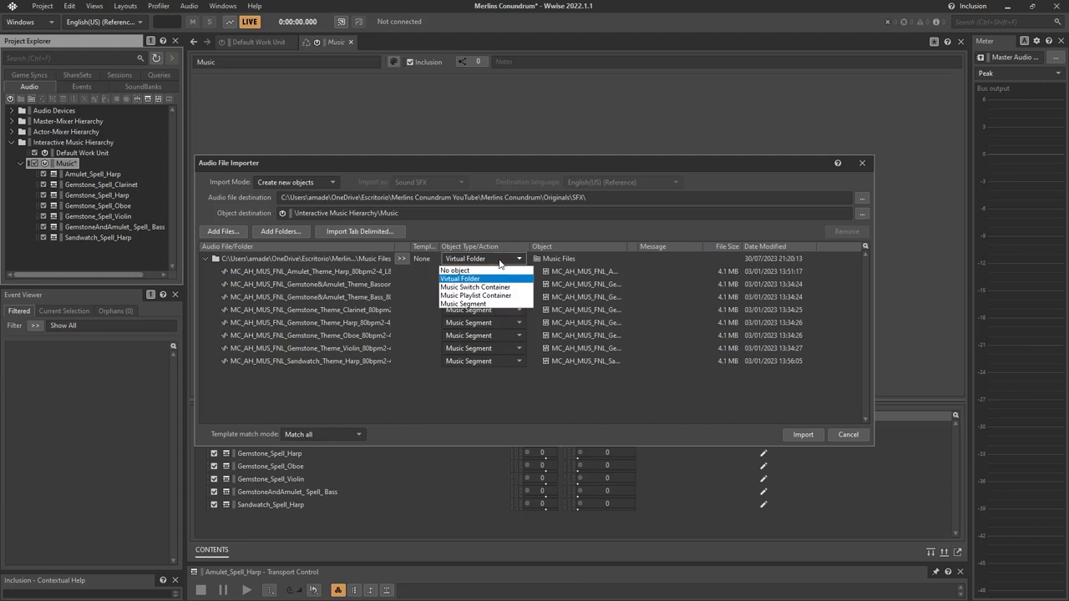
pyautogui.click(459, 278)
pyautogui.click(802, 434)
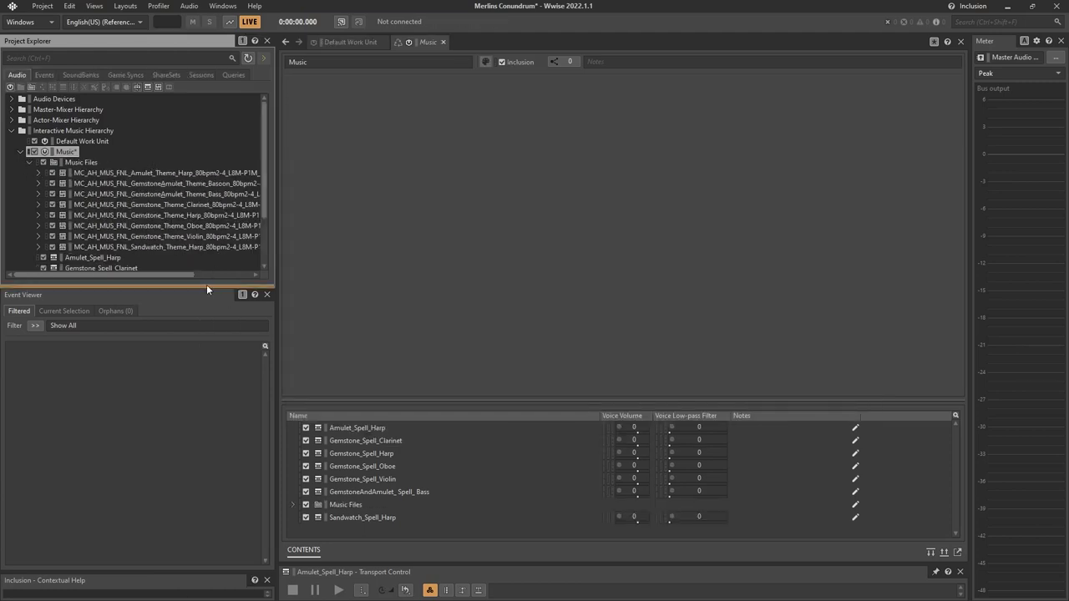
# Enlarge the Project Explorer and drag each MC_AH_MUS_FNL theme segment into its matching spell container
pyautogui.moveTo(207, 287); pyautogui.dragTo(209, 374)
pyautogui.moveTo(277, 272); pyautogui.dragTo(357, 273)
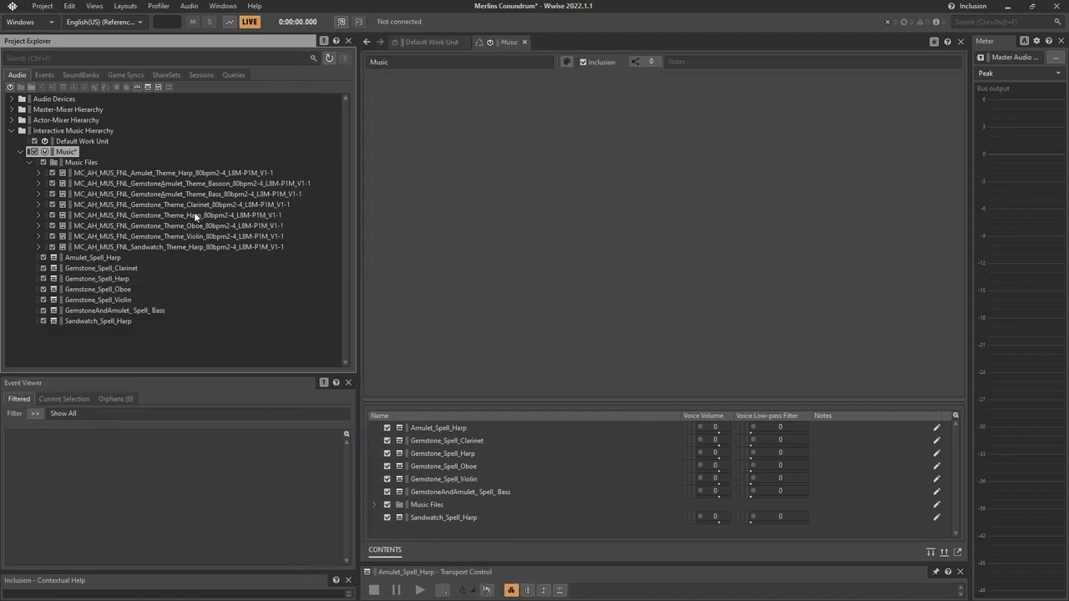
pyautogui.click(163, 173)
pyautogui.moveTo(163, 175); pyautogui.dragTo(97, 258)
pyautogui.moveTo(143, 172); pyautogui.dragTo(101, 247)
pyautogui.moveTo(180, 182); pyautogui.dragTo(122, 247)
# Delete the empty Music Files folder and save the project with Ctrl+S
pyautogui.click(83, 163)
pyautogui.click(87, 173)
pyautogui.click(81, 164)
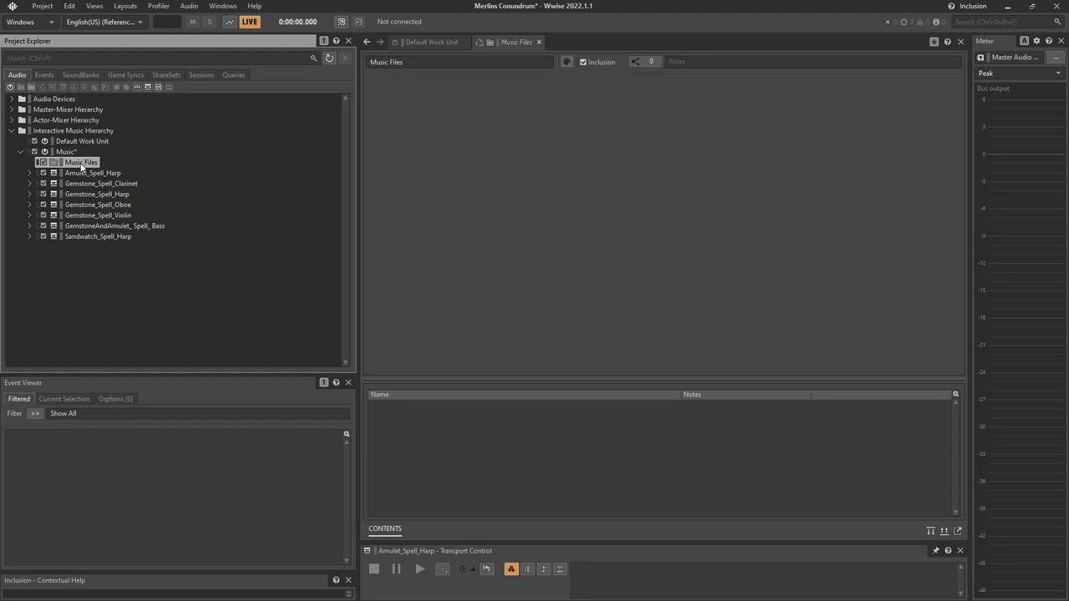
pyautogui.press('Delete')
pyautogui.click(66, 151)
pyautogui.hotkey('ctrl', 's')
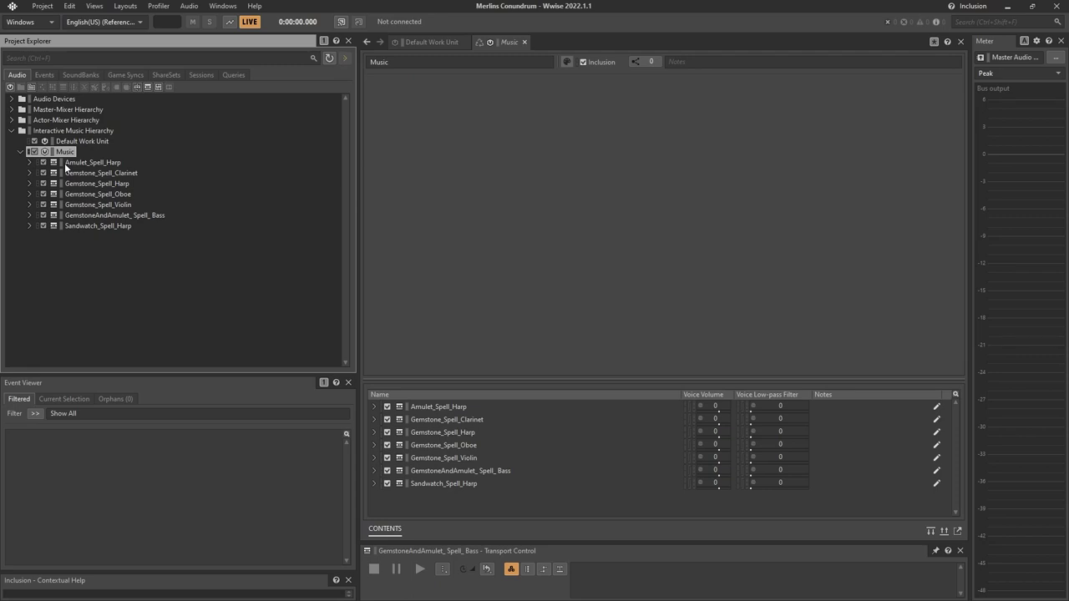
# Expand all seven spell containers to show their theme segments, then display Amulet_Spell_Harp's settings
pyautogui.click(99, 162)
pyautogui.click(30, 162)
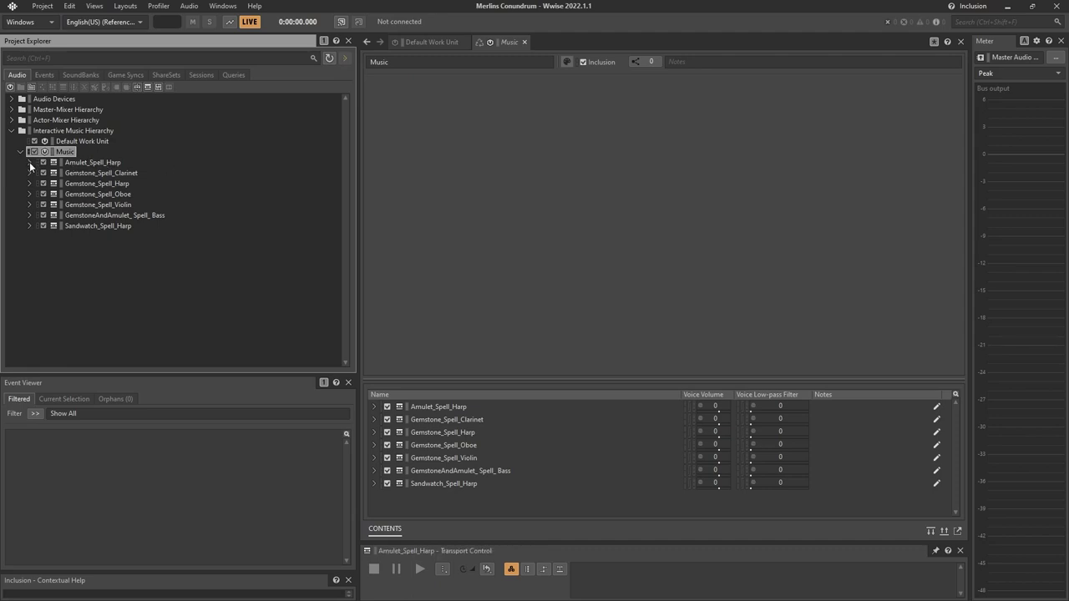
pyautogui.click(30, 183)
pyautogui.click(30, 205)
pyautogui.click(30, 225)
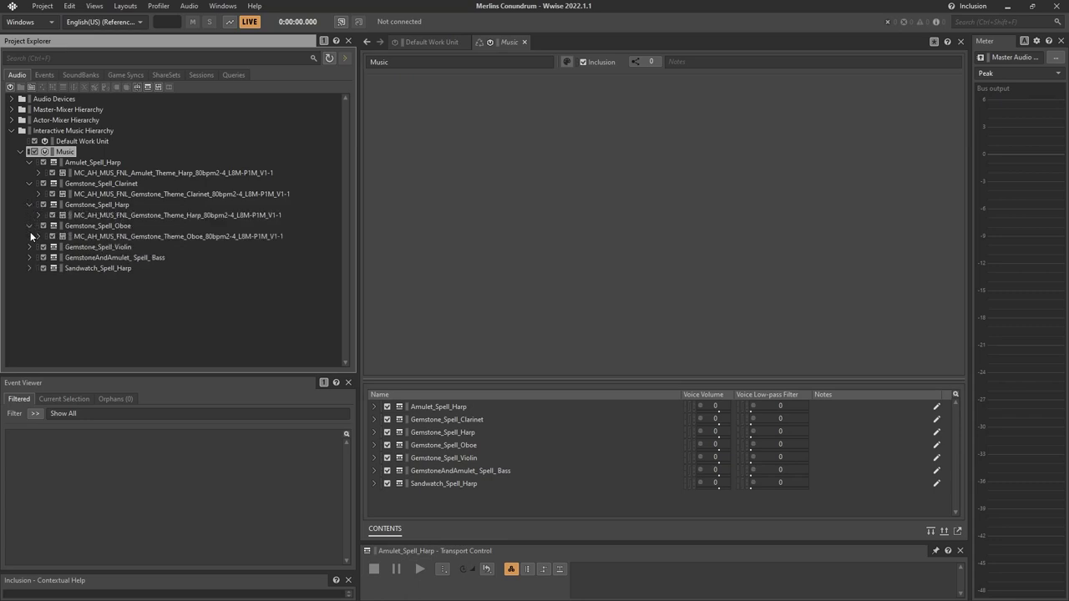
pyautogui.click(30, 247)
pyautogui.click(30, 268)
pyautogui.click(30, 299)
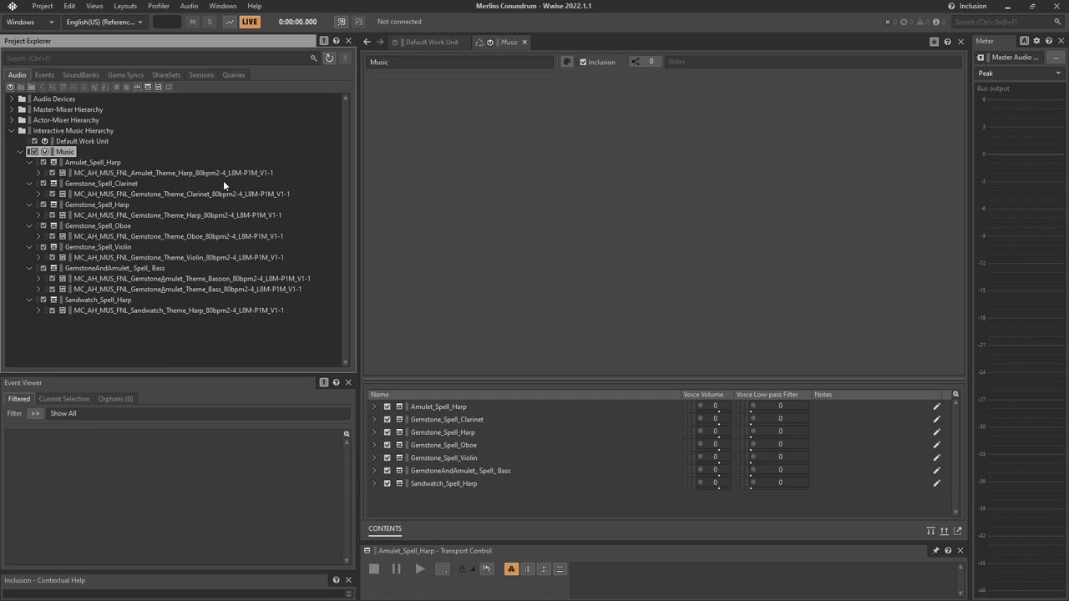
pyautogui.click(92, 163)
# Set Amulet_Spell_Harp to tempo 80 in 2/4, then step through the clarinet, oboe and bass containers
pyautogui.doubleClick(677, 134)
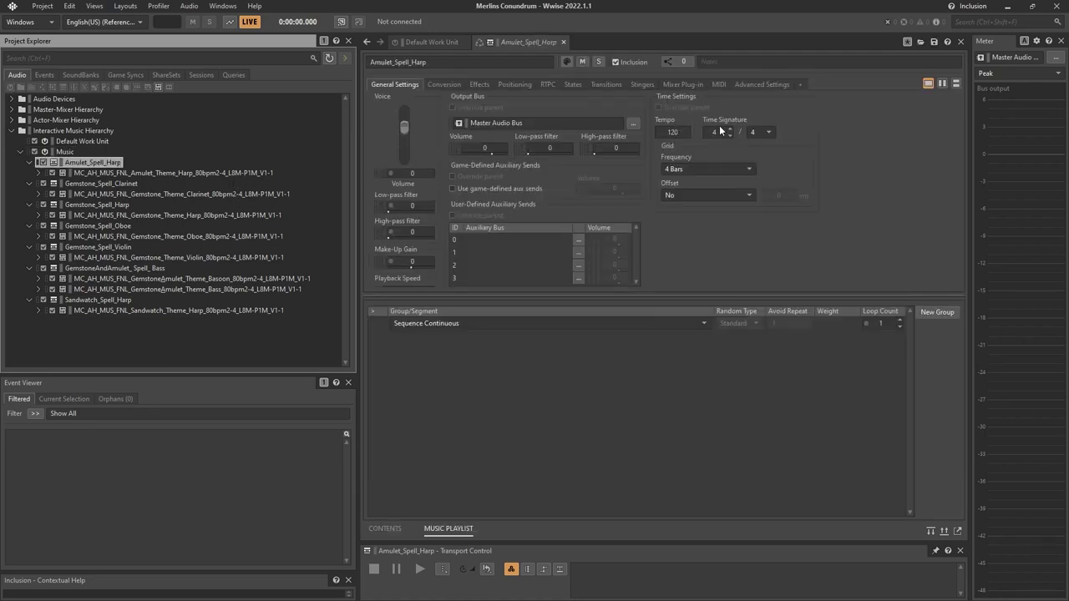
pyautogui.write('80')
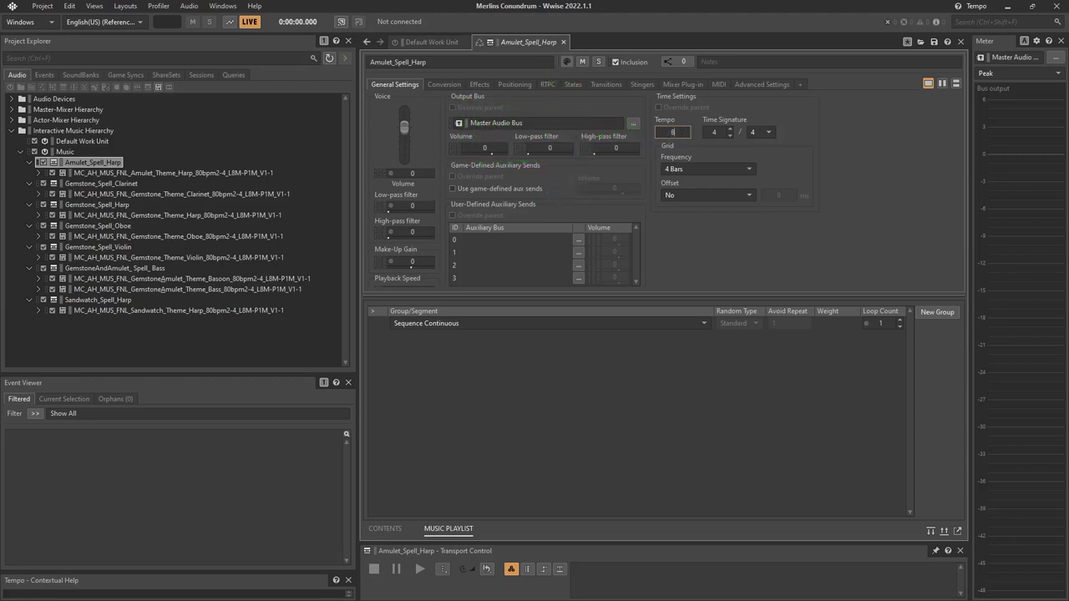
pyautogui.click(729, 135)
pyautogui.click(729, 136)
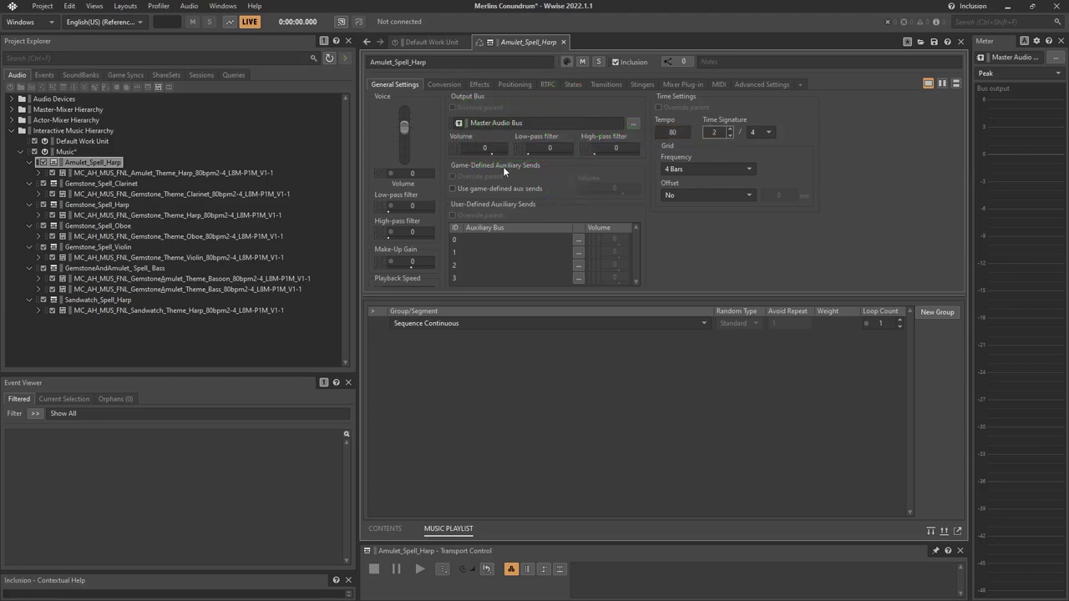
pyautogui.click(87, 184)
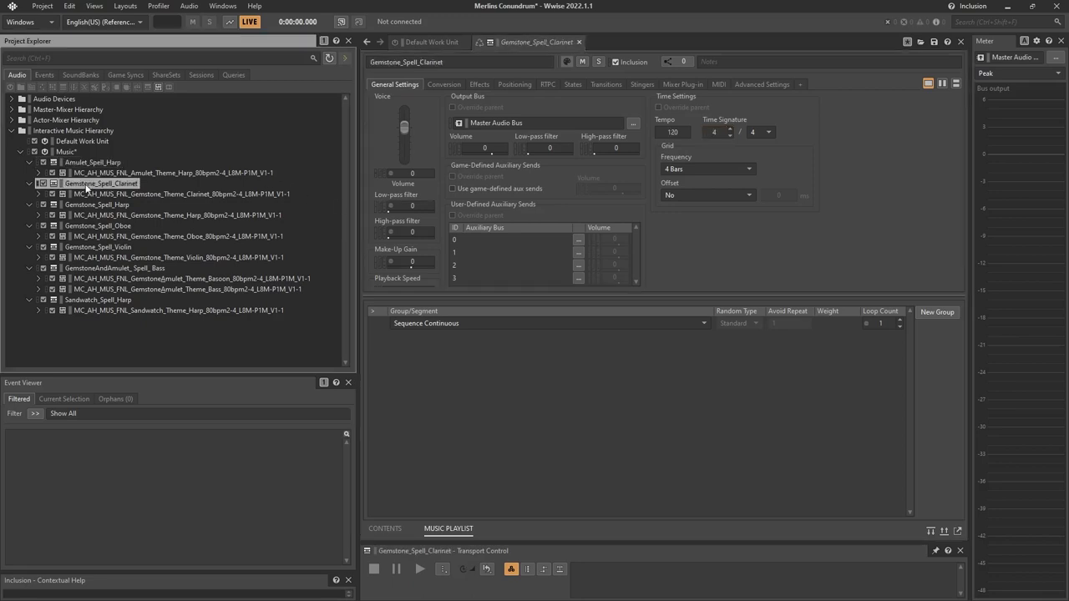
pyautogui.doubleClick(667, 131)
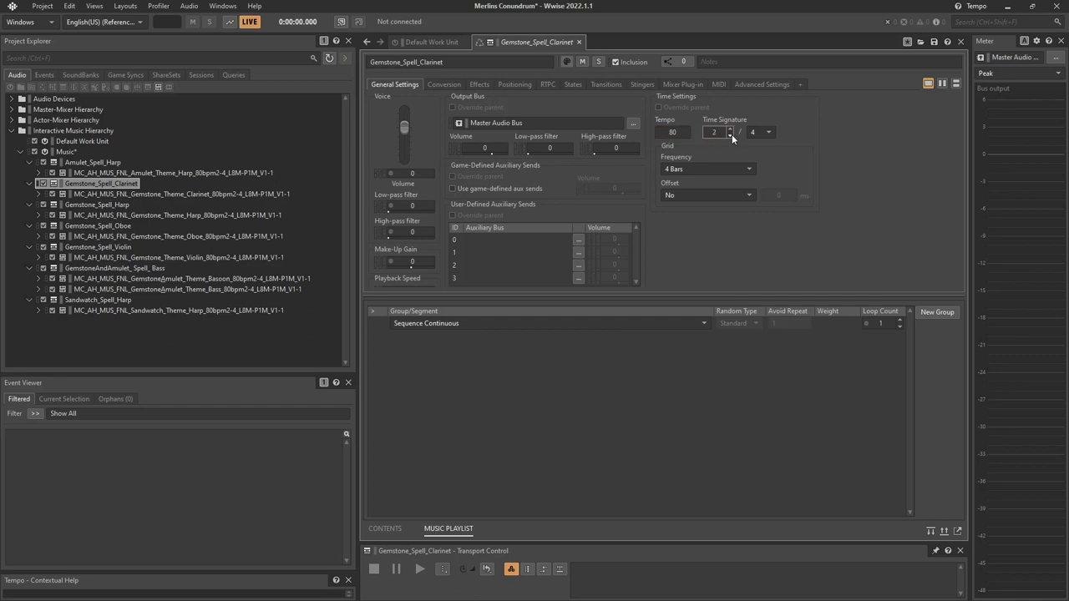
pyautogui.press('Down')
pyautogui.press('Down')
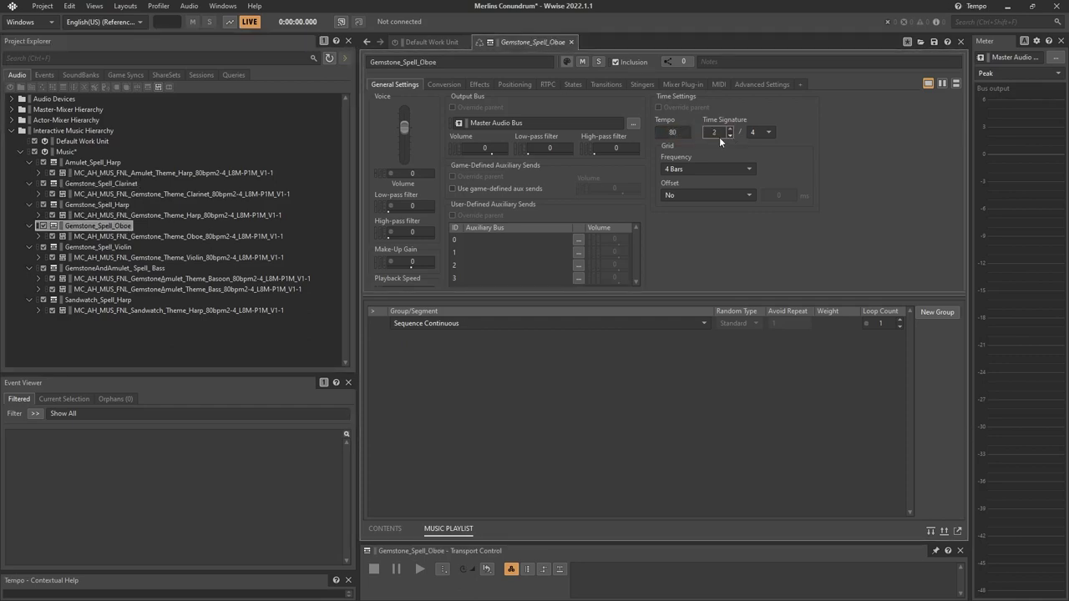
pyautogui.press('Down')
pyautogui.press('Down')
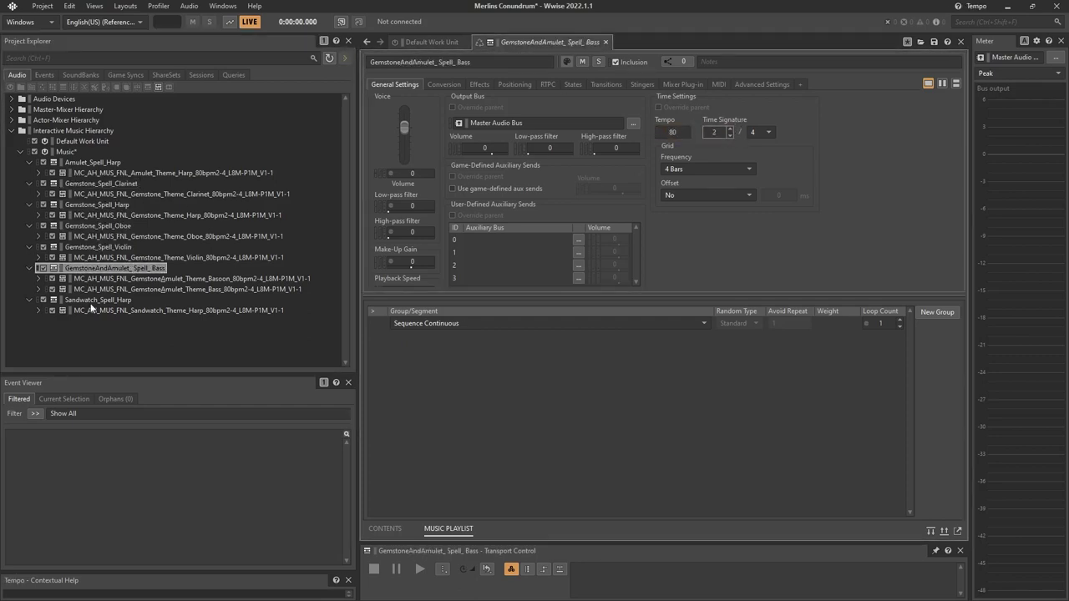
pyautogui.click(238, 163)
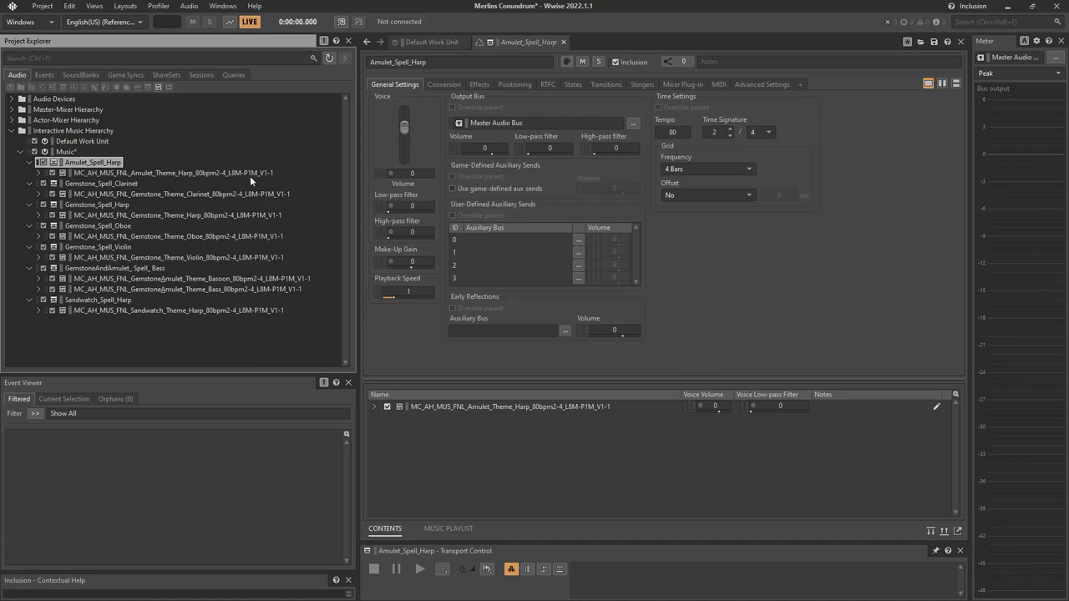
# In the Amulet_Theme_Harp segment, drag the entry cue to bar 2 and the exit cue to bar 9
pyautogui.click(106, 172)
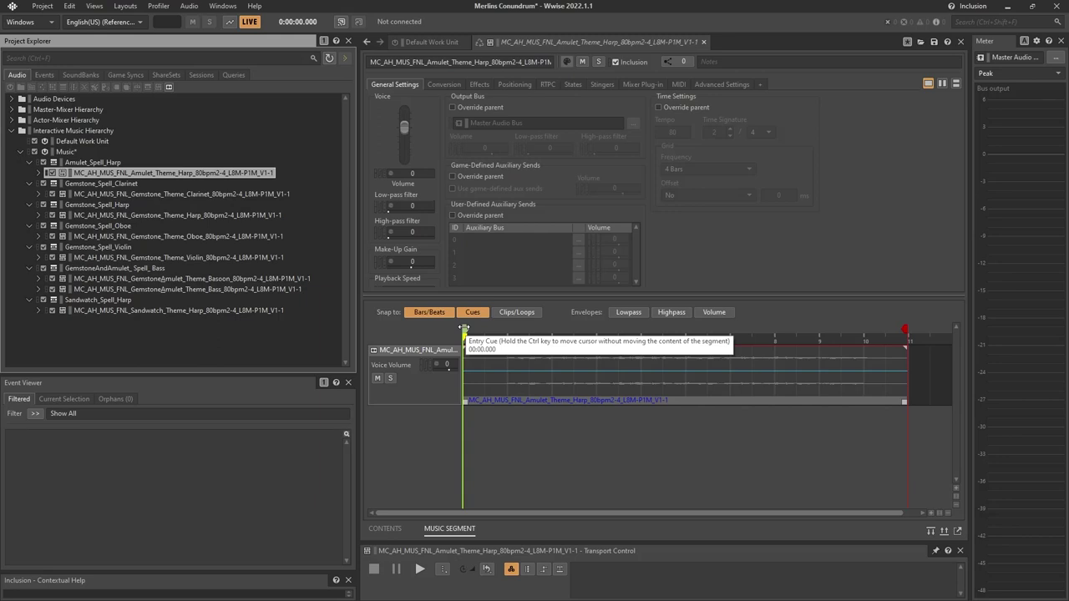
pyautogui.moveTo(463, 331)
pyautogui.mouseDown()
pyautogui.moveTo(528, 330)
pyautogui.moveTo(464, 331)
pyautogui.mouseUp()
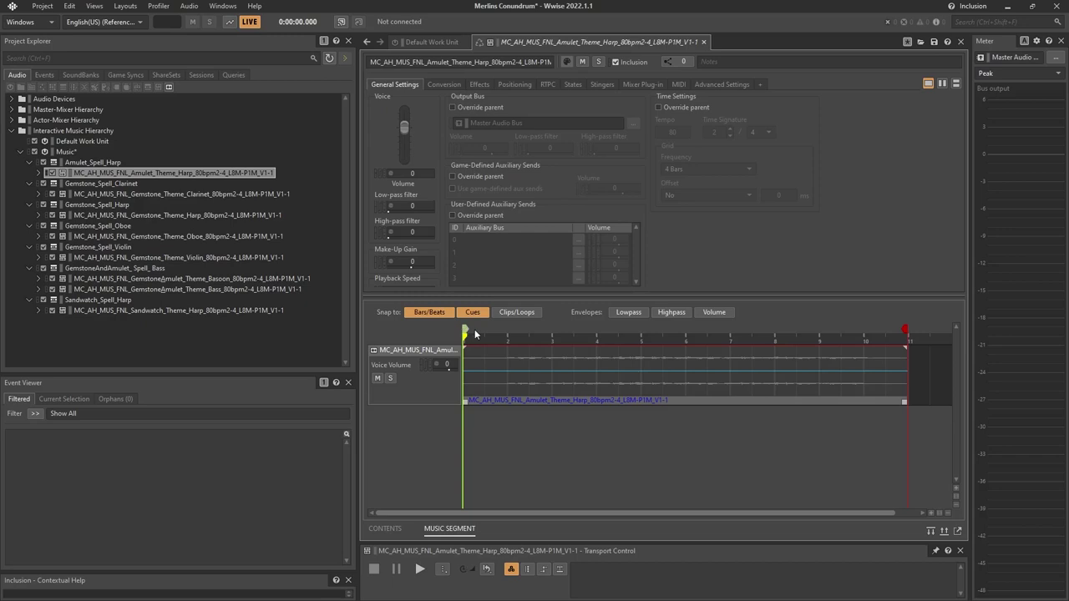
pyautogui.keyDown('ctrl'); pyautogui.moveTo(464, 330); pyautogui.dragTo(509, 329); pyautogui.keyUp('ctrl')
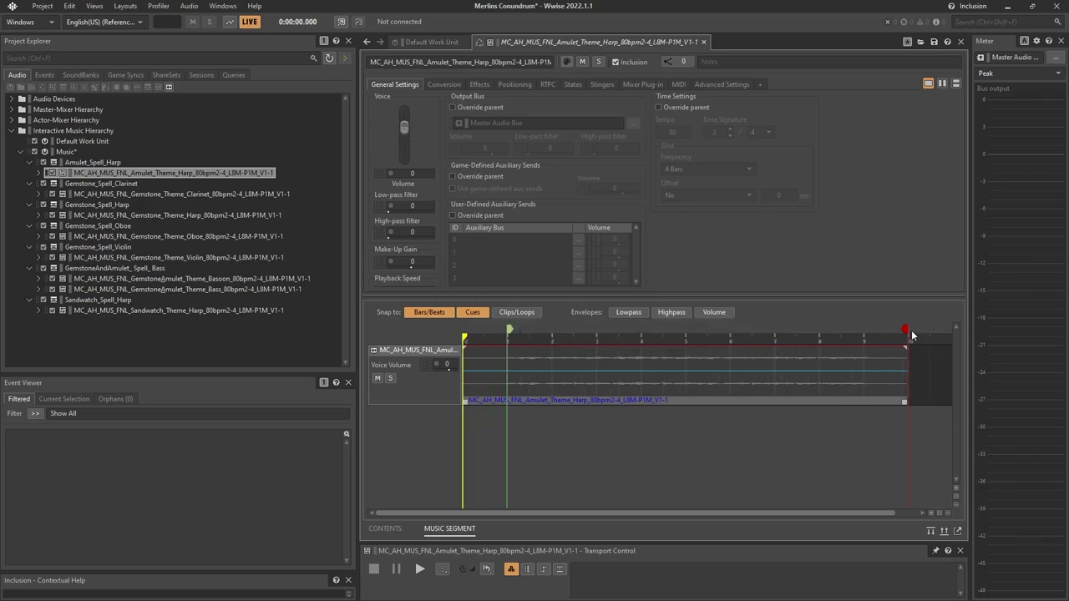
pyautogui.moveTo(906, 331); pyautogui.dragTo(865, 332)
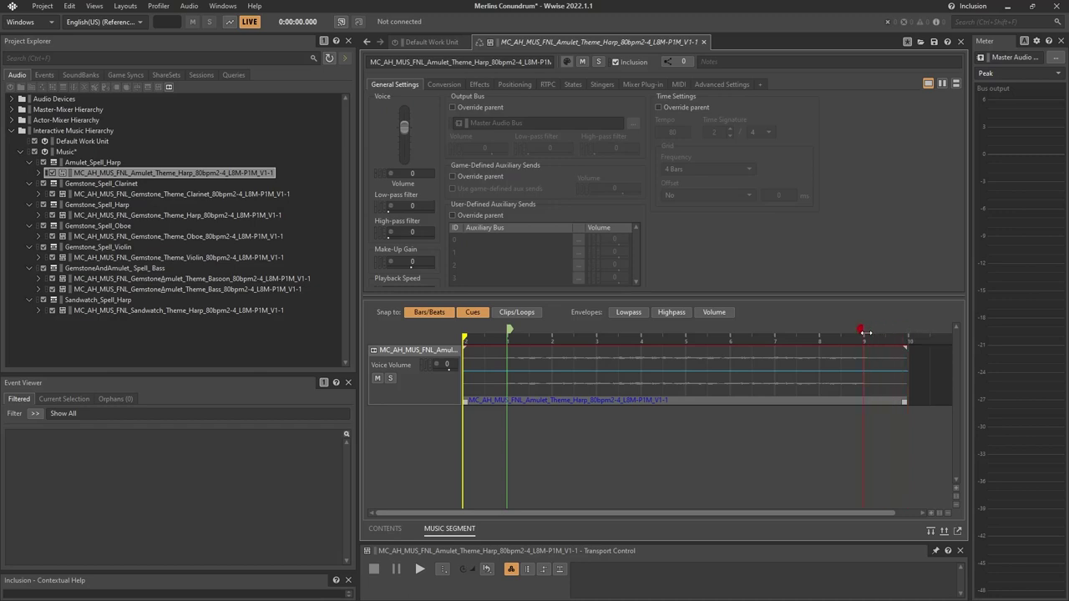